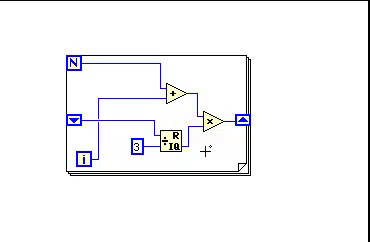
- Wire the Quotient & Remainder quotient output into the Multiply node's lower input
click(187, 130)
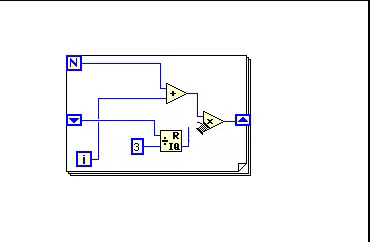
click(204, 125)
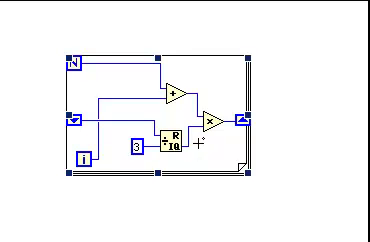
- Deselect the enlarged loop and delete the quotient-to-multiply wire
click(199, 140)
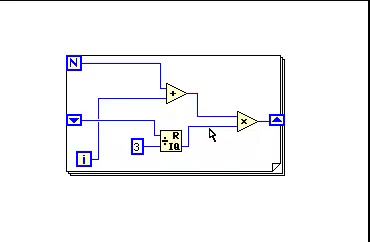
click(209, 128)
key(Delete)
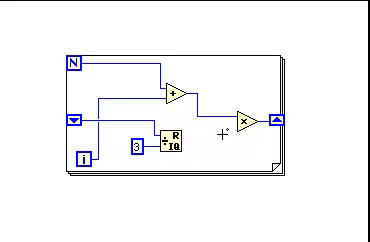
- Drop a Reciprocal function from Functions » Numeric into the gap before Multiply
right_click(230, 154)
mouse_move(275, 82)
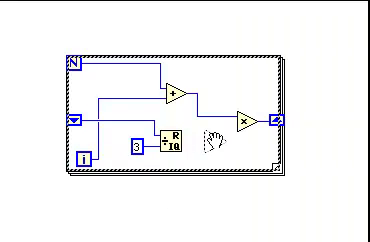
click(212, 143)
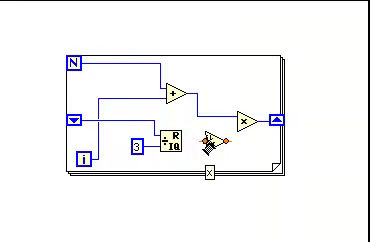